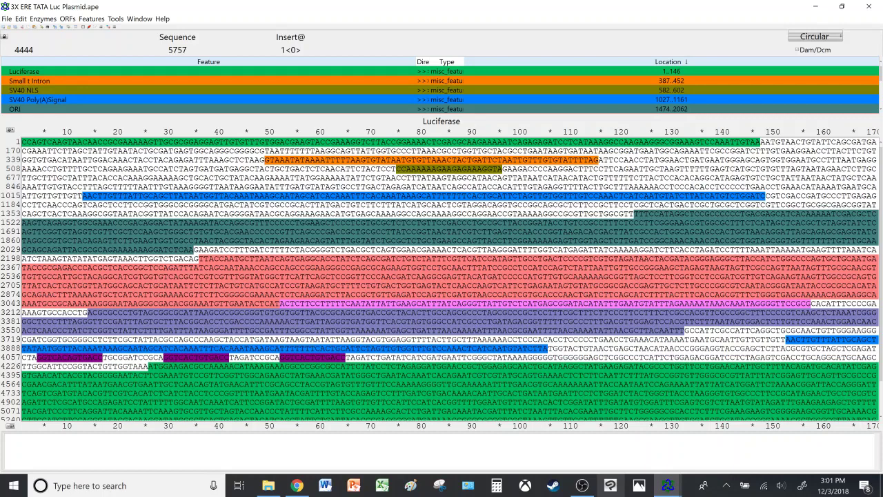
- Browse the Tools menu twice, leaving the insertion point at base 2600
{"action": "left_click", "coordinate": [114, 19]}
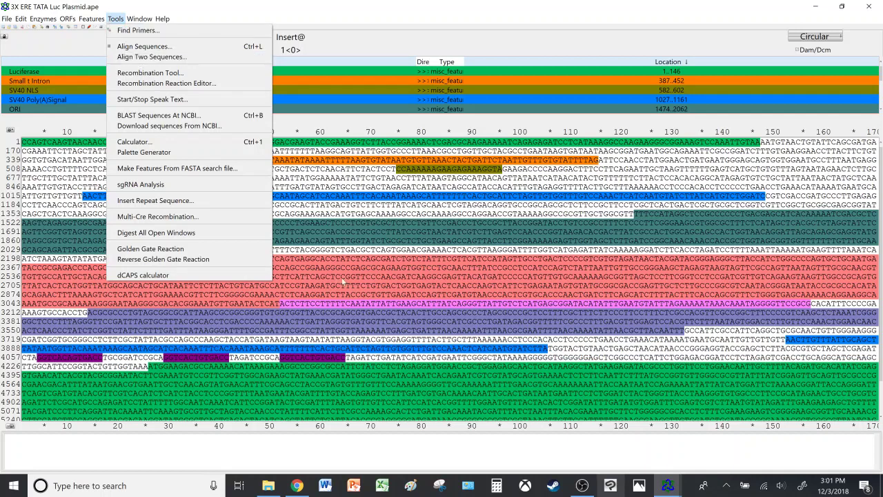
{"action": "left_click", "coordinate": [370, 279]}
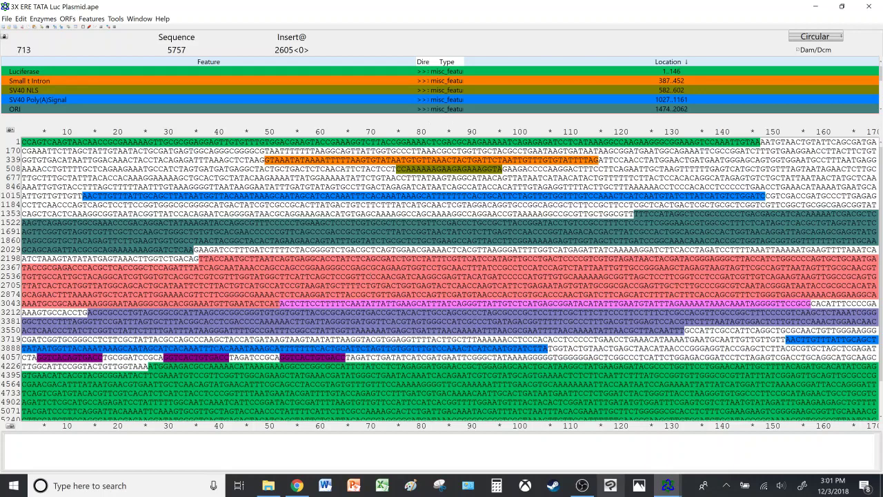
{"action": "left_click", "coordinate": [116, 19]}
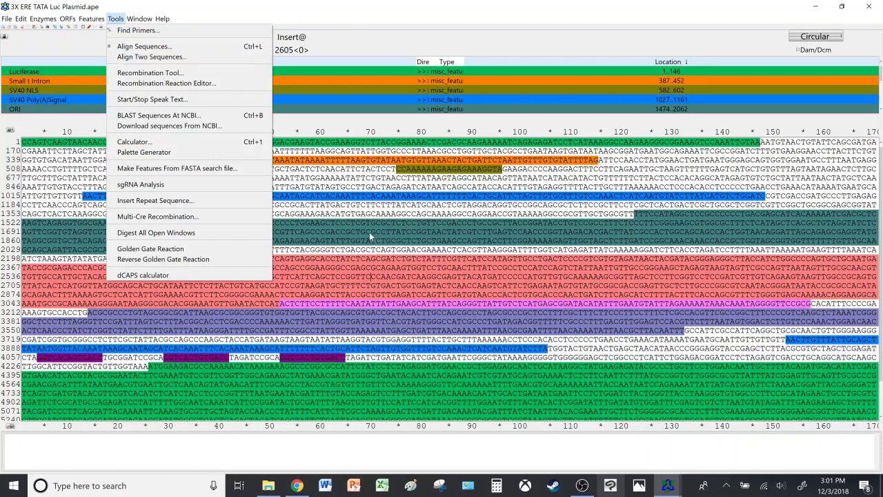
{"action": "left_click", "coordinate": [345, 276]}
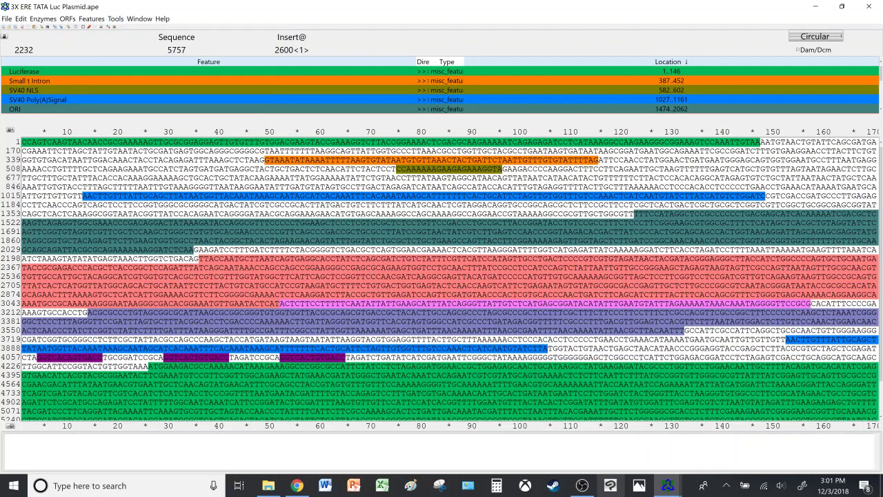
- Select bases 2233–3093, clear the selection, then hide the feature list
{"action": "left_click_drag", "start_coordinate": [199, 258], "coordinate": [276, 303]}
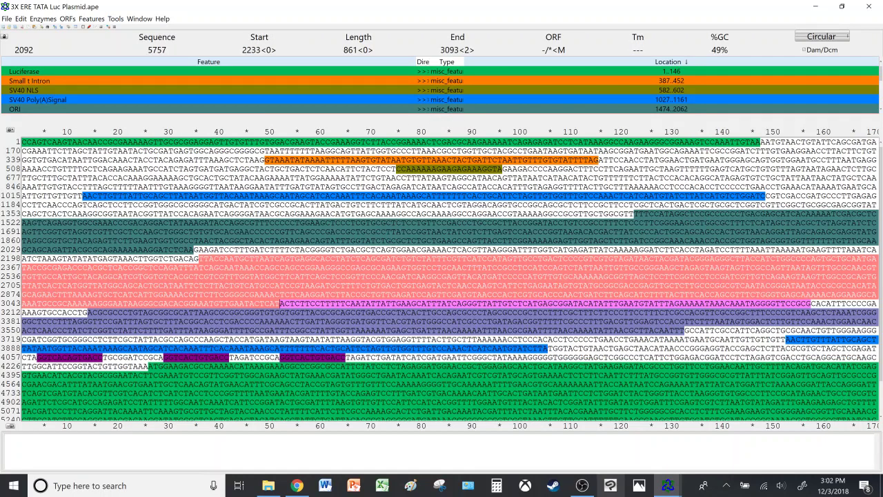
{"action": "left_click", "coordinate": [107, 159]}
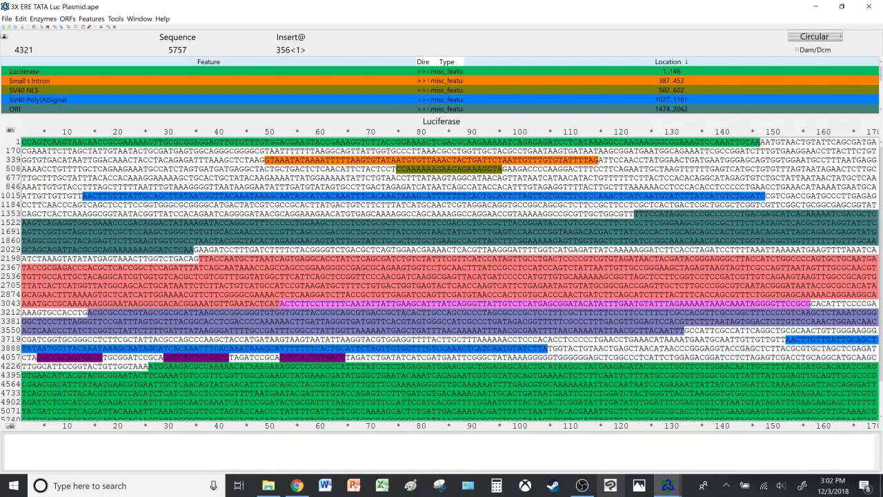
{"action": "left_click", "coordinate": [11, 132]}
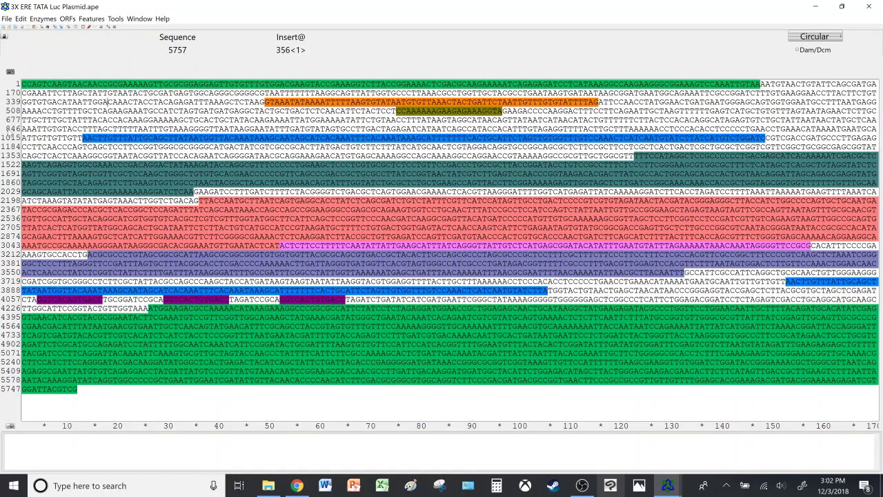
- Open Find Primers with length 20–25, Tm 55–60, GC 45–60, and clear its sequence field
{"action": "left_click", "coordinate": [118, 19]}
{"action": "left_click", "coordinate": [133, 33]}
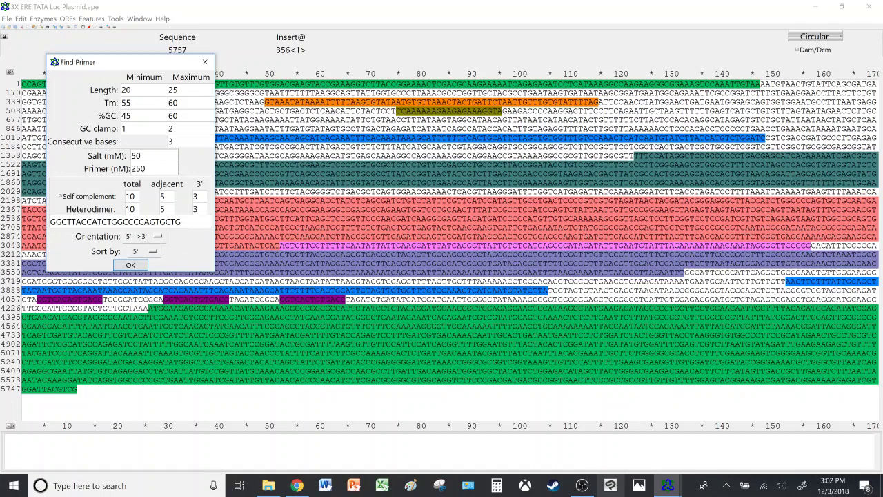
{"action": "left_click_drag", "start_coordinate": [181, 222], "coordinate": [49, 221]}
{"action": "key", "text": "Delete"}
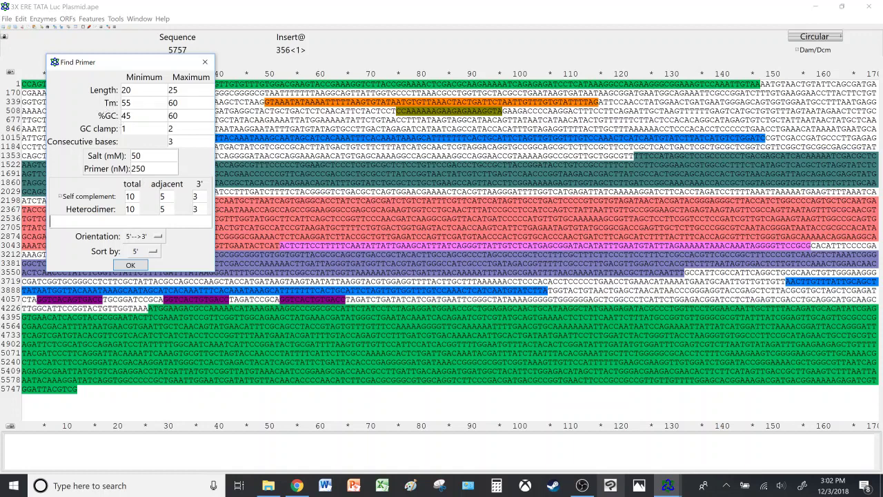
- Run the primer search across the entire sequence and move the results window up
{"action": "left_click", "coordinate": [130, 265]}
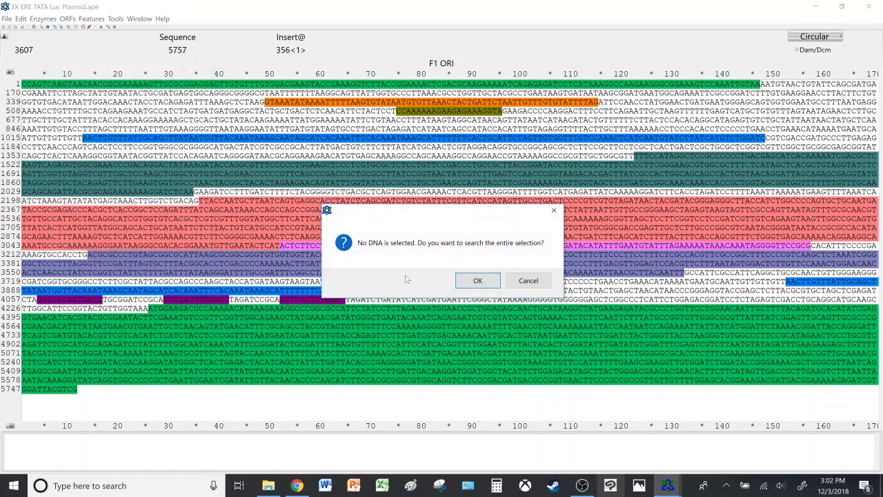
{"action": "left_click", "coordinate": [464, 281]}
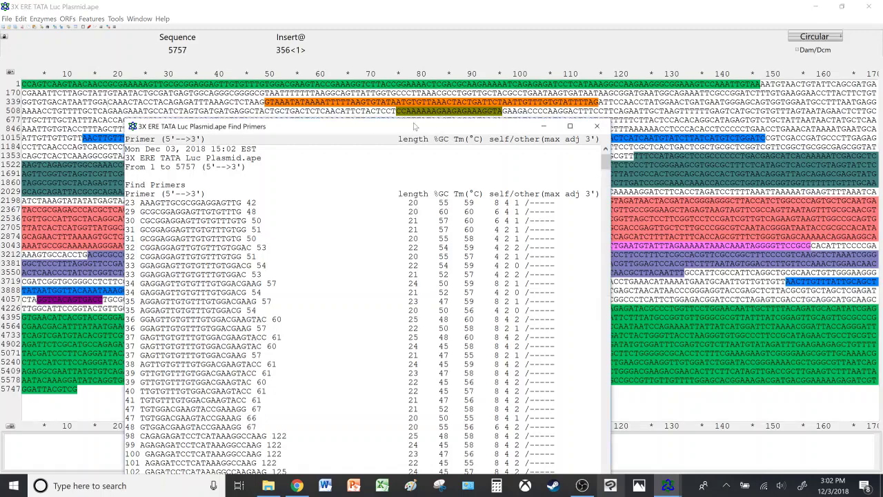
{"action": "left_click_drag", "start_coordinate": [416, 126], "coordinate": [453, 39]}
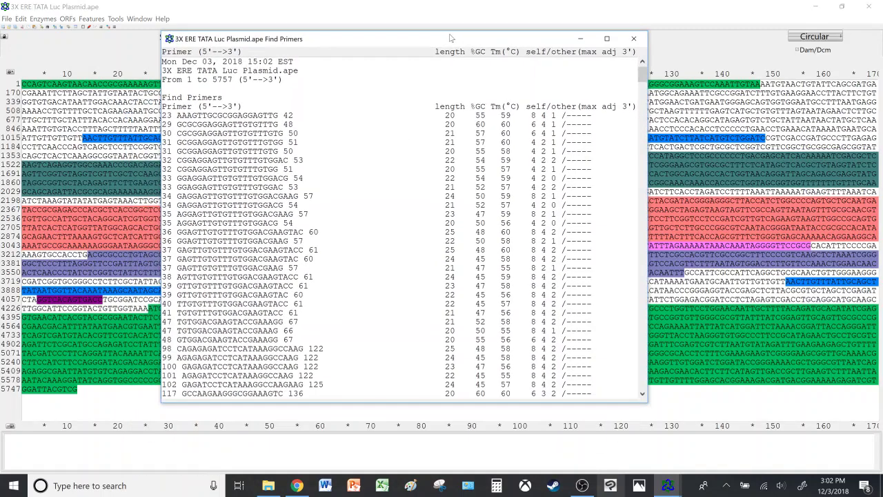
- Maximize the Find Primers results window and scroll through the candidate primer list
{"action": "left_click", "coordinate": [607, 38]}
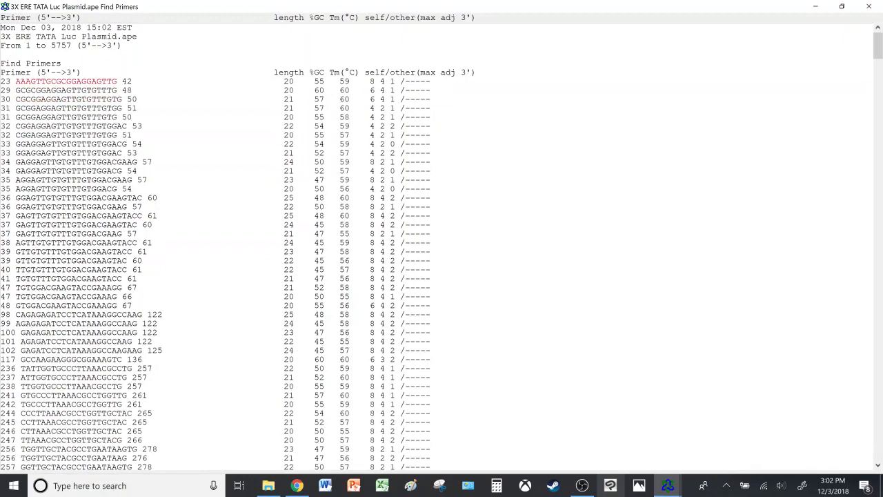
{"action": "scroll", "coordinate": [69, 83], "scroll_direction": "down", "scroll_amount": 7}
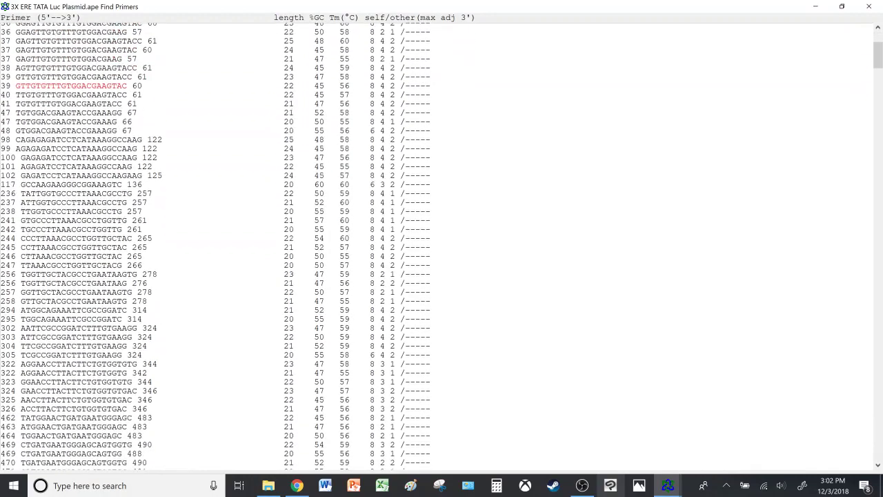
{"action": "scroll", "coordinate": [220, 249], "scroll_direction": "down", "scroll_amount": 4}
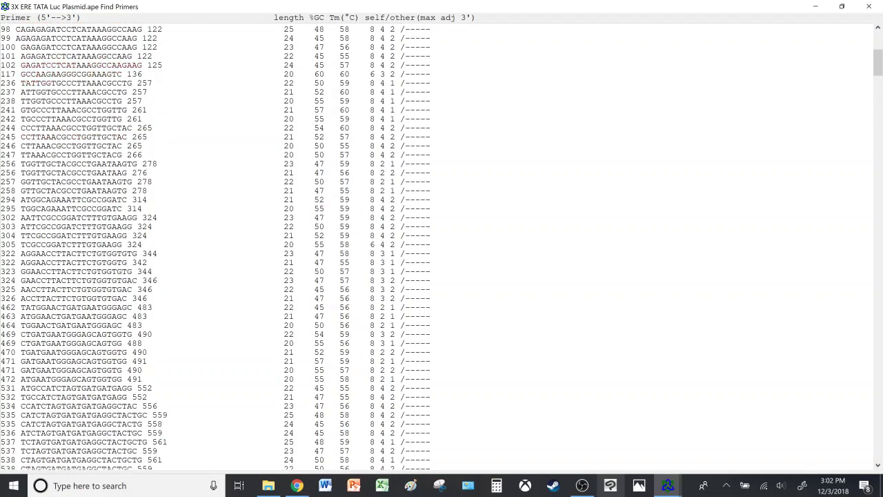
{"action": "scroll", "coordinate": [221, 248], "scroll_direction": "up", "scroll_amount": 10}
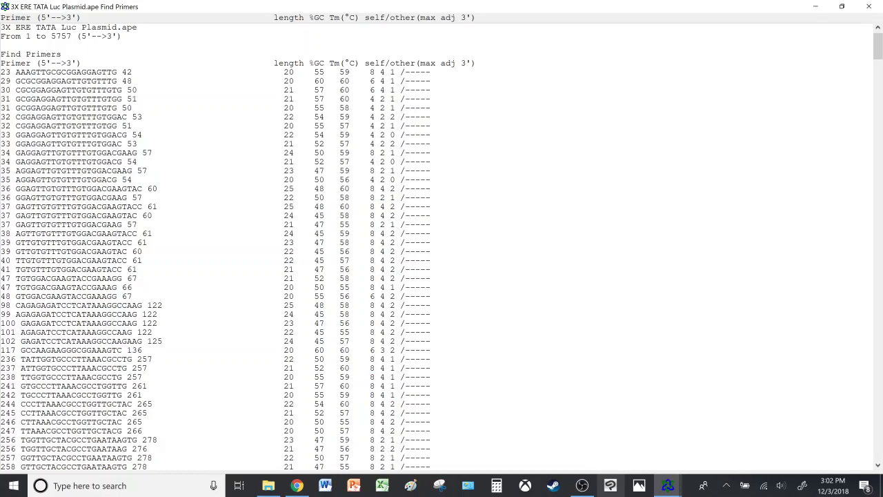
{"action": "scroll", "coordinate": [233, 245], "scroll_direction": "down", "scroll_amount": 3}
{"action": "scroll", "coordinate": [233, 246], "scroll_direction": "up", "scroll_amount": 4}
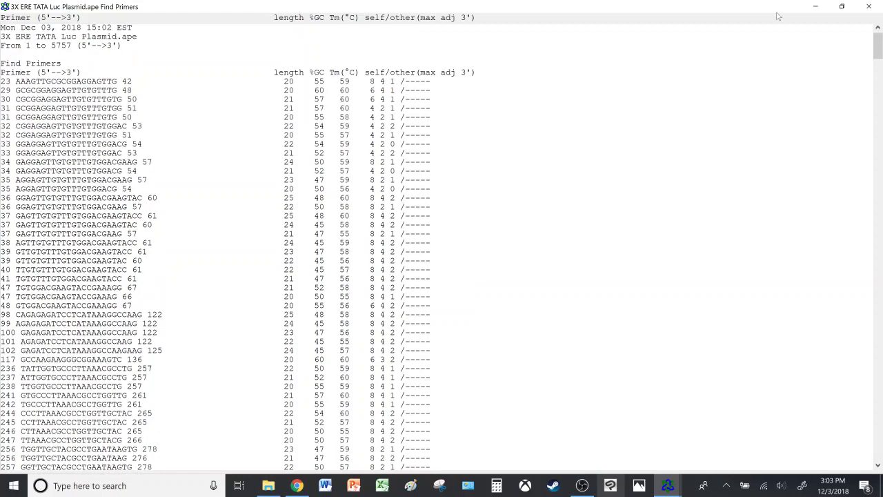
{"action": "left_click", "coordinate": [871, 7]}
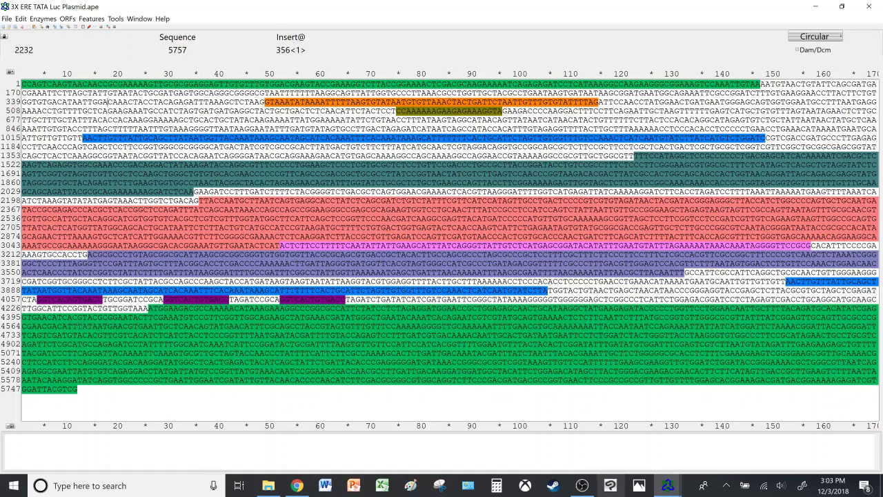
{"action": "left_click", "coordinate": [198, 201]}
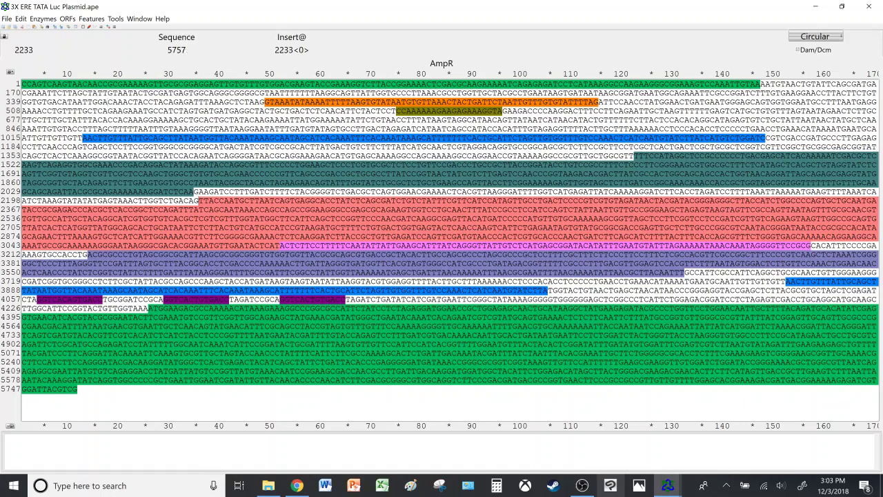
{"action": "left_click", "coordinate": [115, 18]}
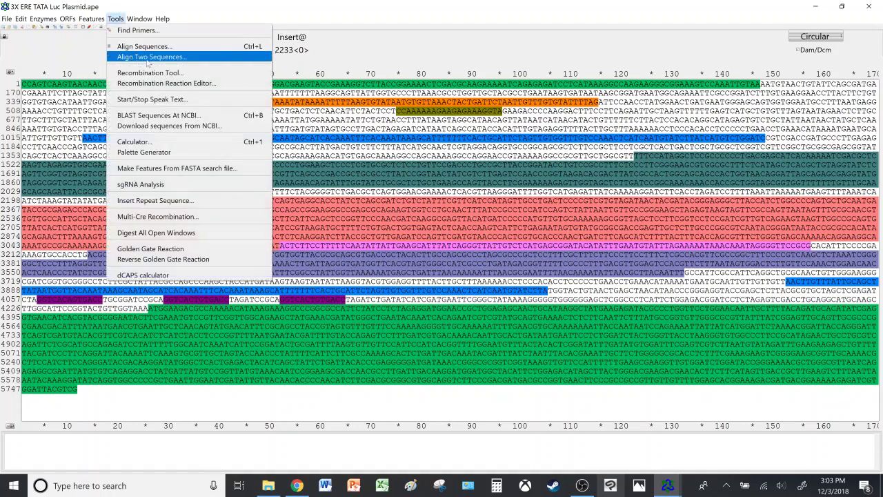
{"action": "left_click", "coordinate": [355, 210]}
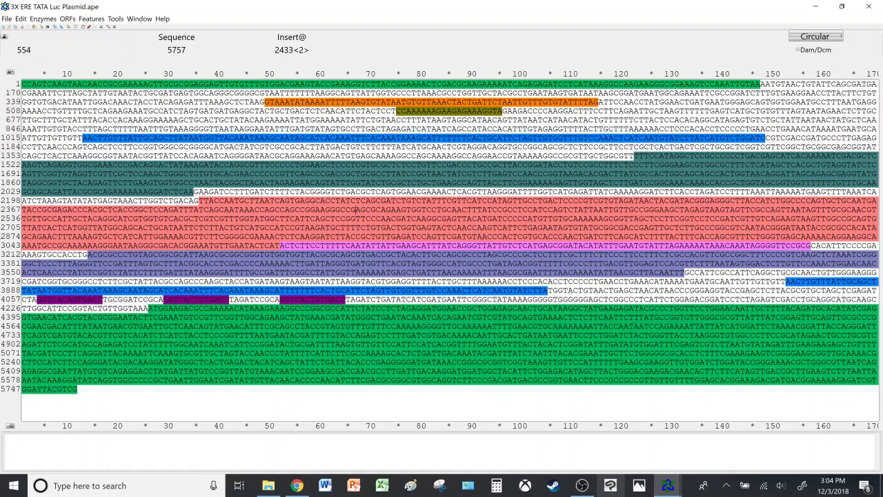
- Bring the 3X ERE TATA Luc Plasmid 2 window forward, hide its feature list, and reposition it
{"action": "mouse_move", "coordinate": [668, 487]}
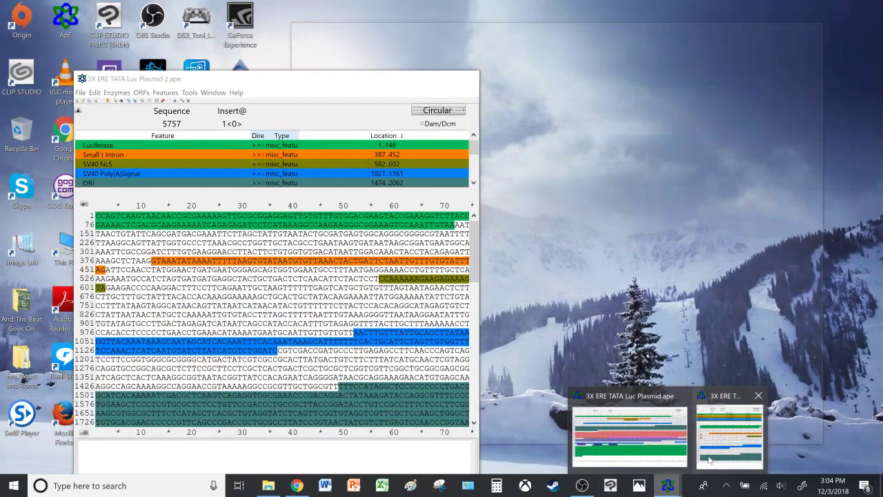
{"action": "left_click", "coordinate": [729, 435]}
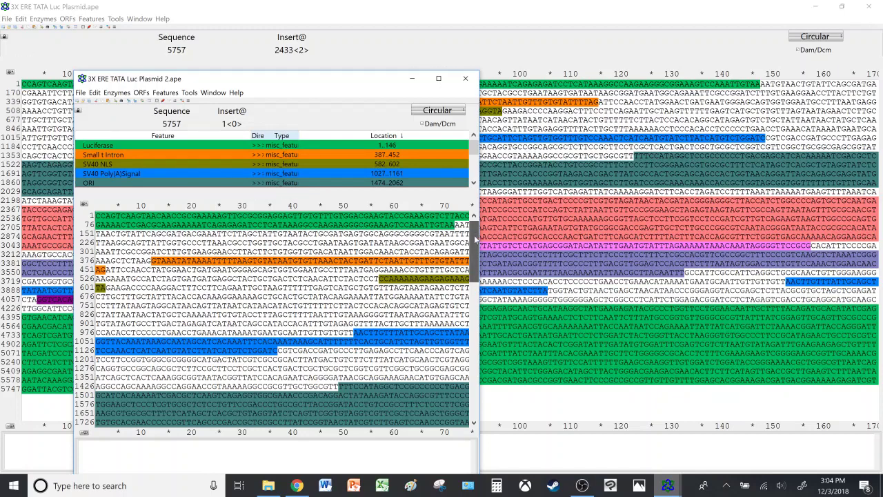
{"action": "left_click", "coordinate": [83, 205]}
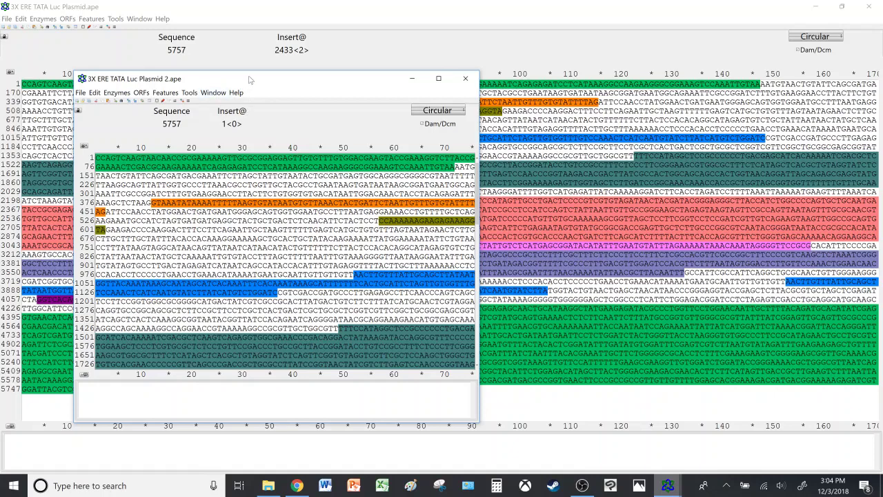
{"action": "left_click_drag", "start_coordinate": [250, 79], "coordinate": [289, 47]}
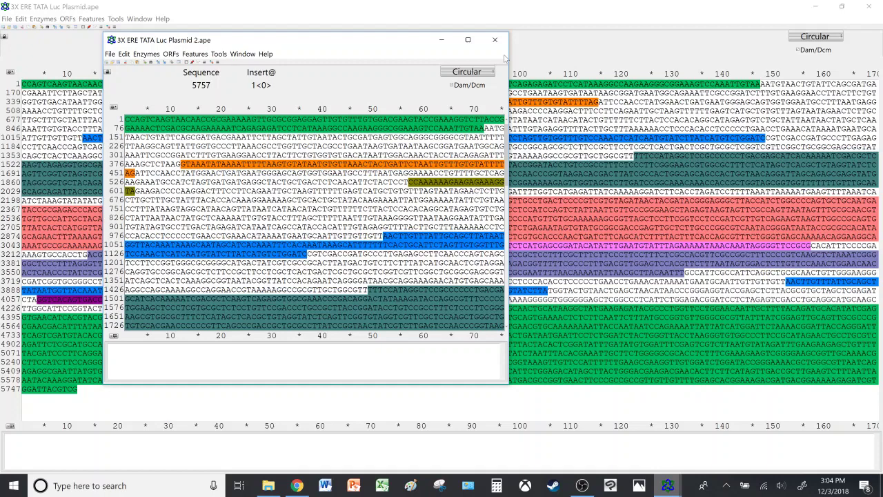
- Align Plasmid 2 against the original with Align Two Sequences, keeping both windows selected
{"action": "left_click", "coordinate": [218, 54]}
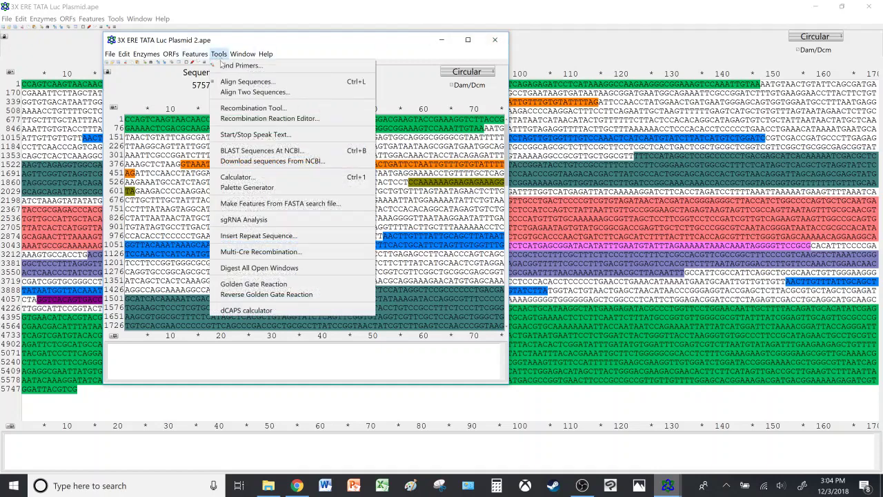
{"action": "left_click", "coordinate": [272, 95]}
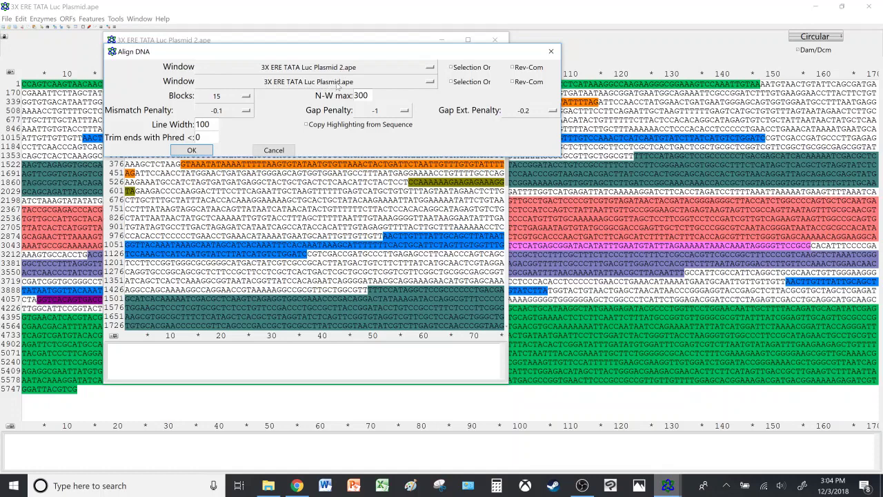
{"action": "left_click", "coordinate": [203, 150]}
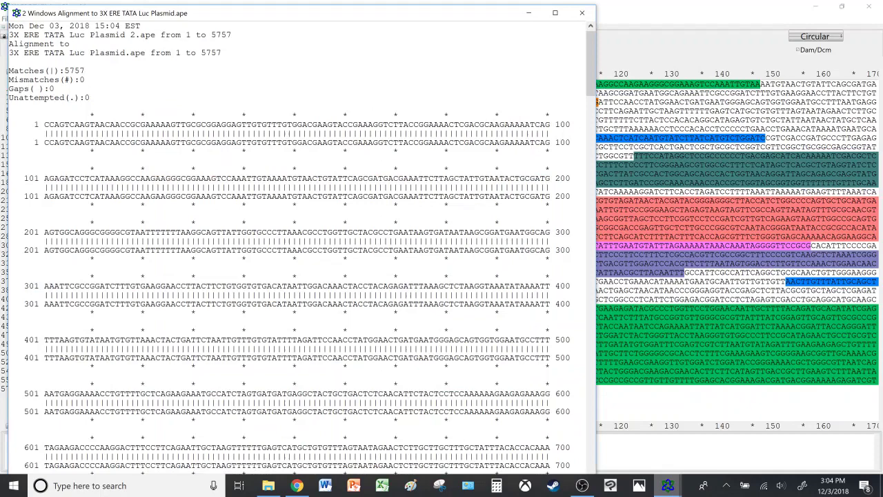
- Maximize the alignment report and scroll through the matched lines from base 1 to 5757
{"action": "left_click_drag", "start_coordinate": [445, 19], "coordinate": [515, 17]}
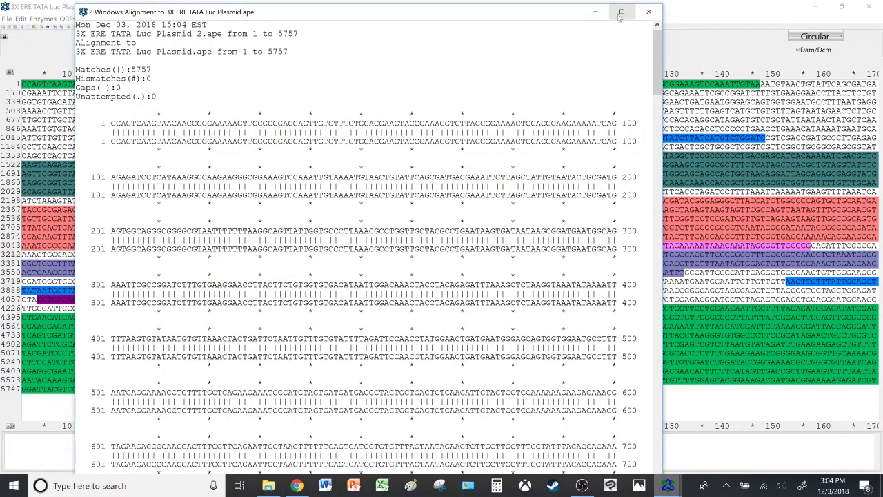
{"action": "left_click", "coordinate": [621, 12]}
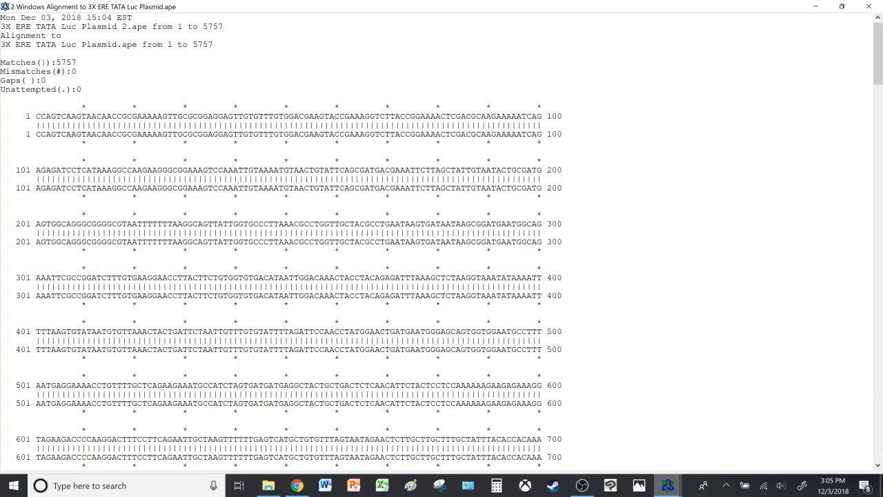
{"action": "scroll", "coordinate": [441, 249], "scroll_direction": "down", "scroll_amount": 6}
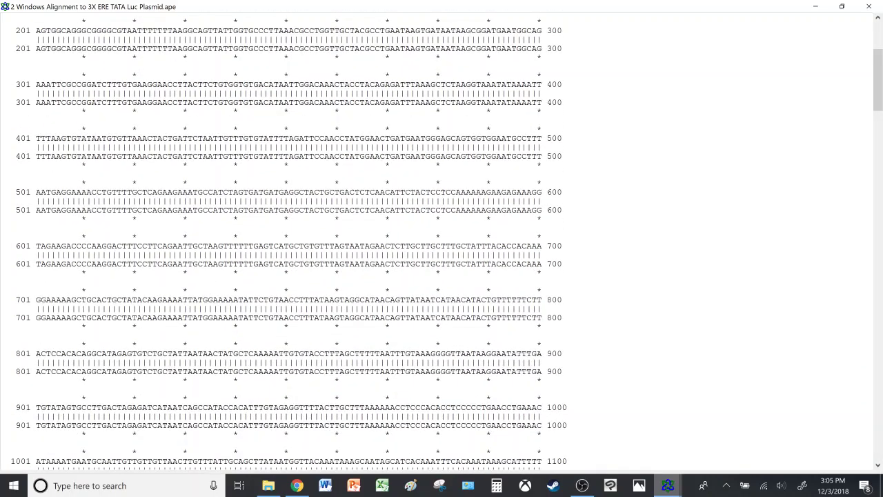
{"action": "left_click_drag", "start_coordinate": [879, 95], "coordinate": [878, 52]}
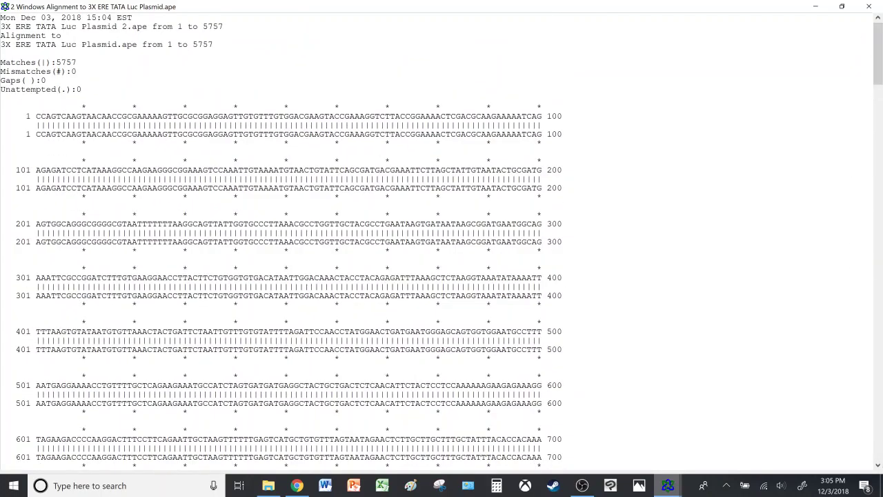
- Close the alignment report and the 3X ERE TATA Luc Plasmid 2 window
{"action": "left_click", "coordinate": [870, 7]}
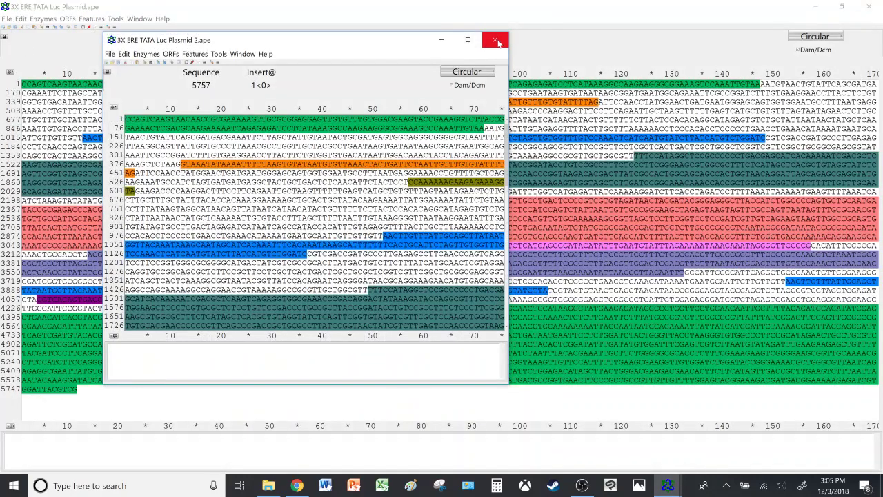
{"action": "left_click", "coordinate": [498, 43]}
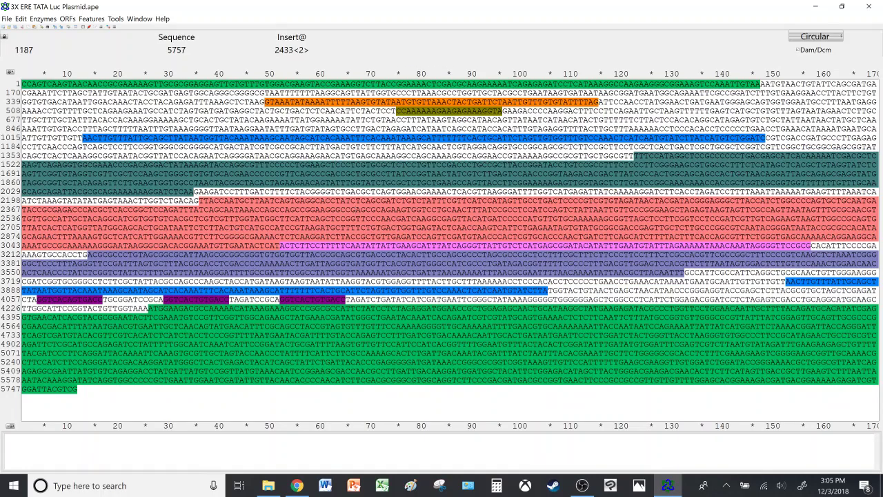
- Reverse-complement the full 5757-bp plasmid using Edit > Reverse-Complement
{"action": "left_click", "coordinate": [21, 19]}
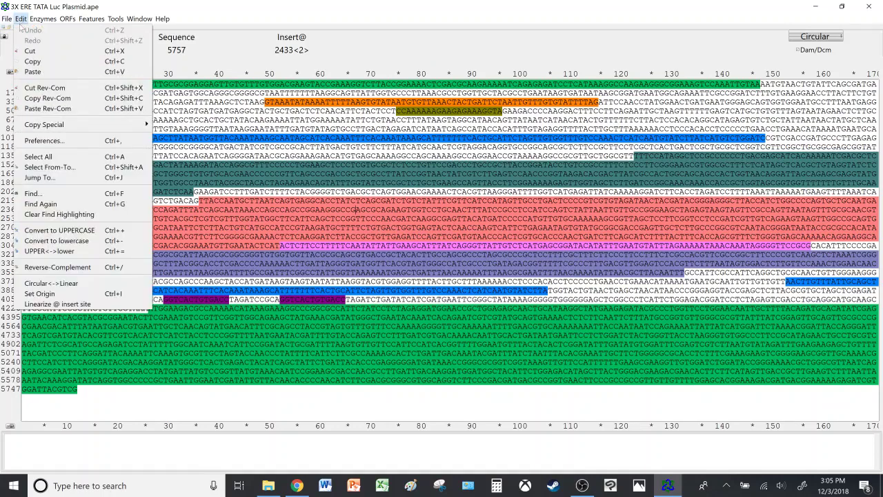
{"action": "left_click", "coordinate": [58, 267]}
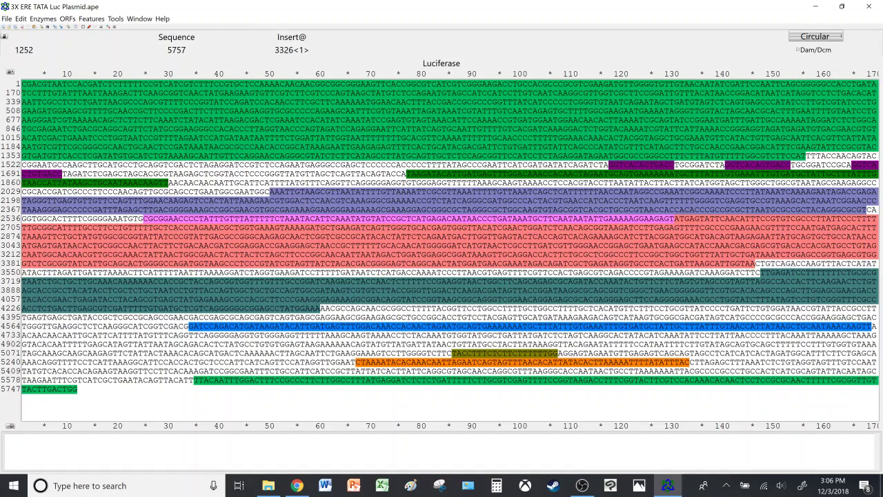
- Apply Edit > Reverse-Complement again to restore the plasmid's original orientation
{"action": "left_click", "coordinate": [21, 19]}
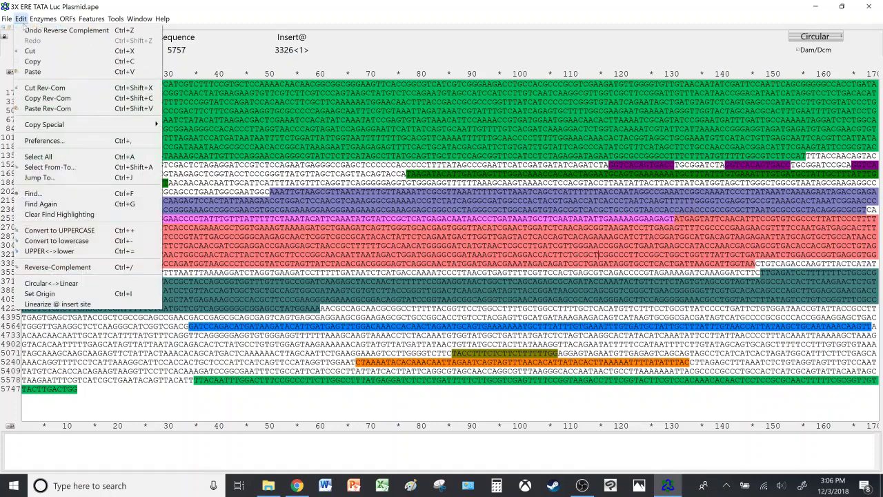
{"action": "left_click", "coordinate": [55, 268]}
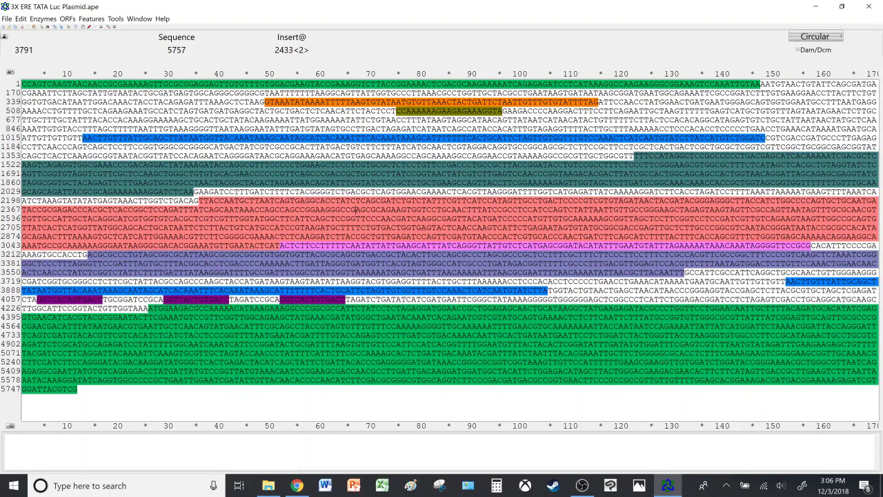